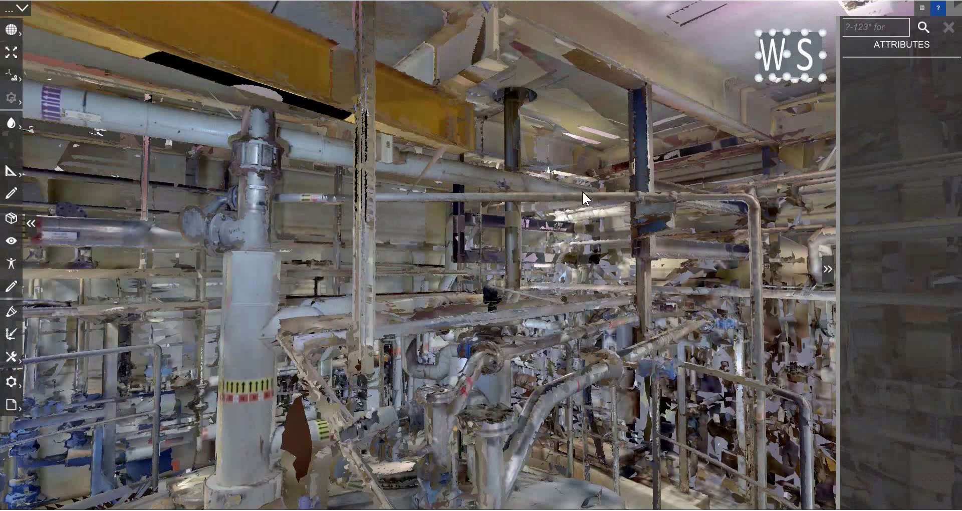
Restore the saved view "Pipe" to show the isolated section of the plant scan, and close the views list
double_click(485, 258)
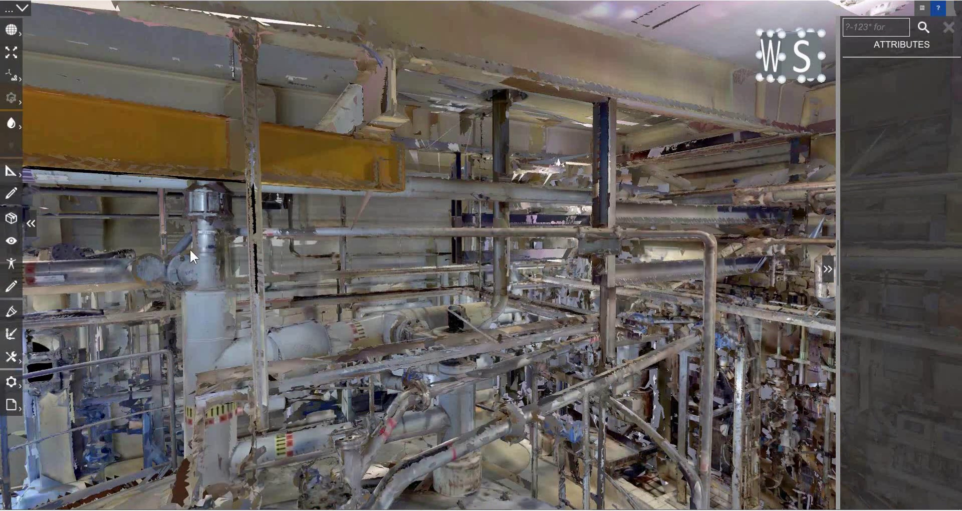
mouse_move(212, 258)
mouse_move(195, 235)
mouse_move(375, 237)
mouse_move(712, 339)
left_click(12, 241)
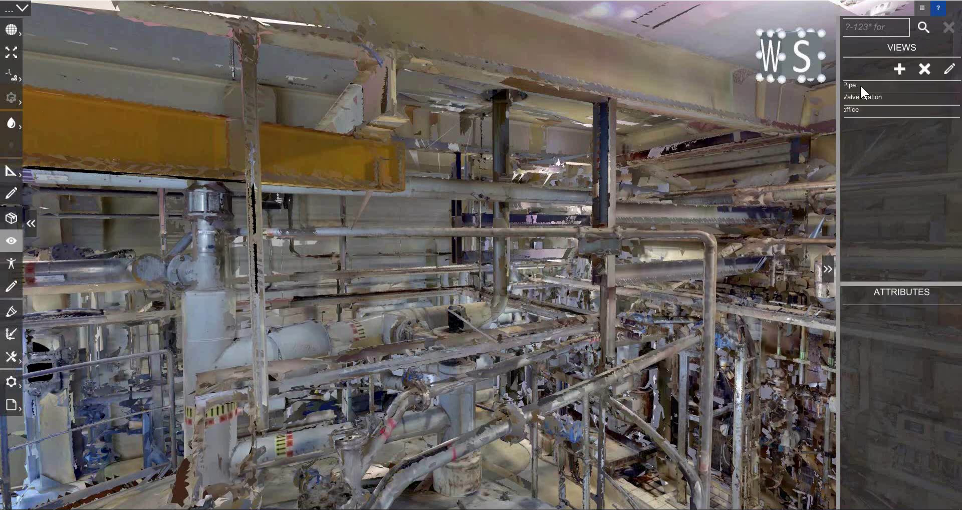
left_click(859, 85)
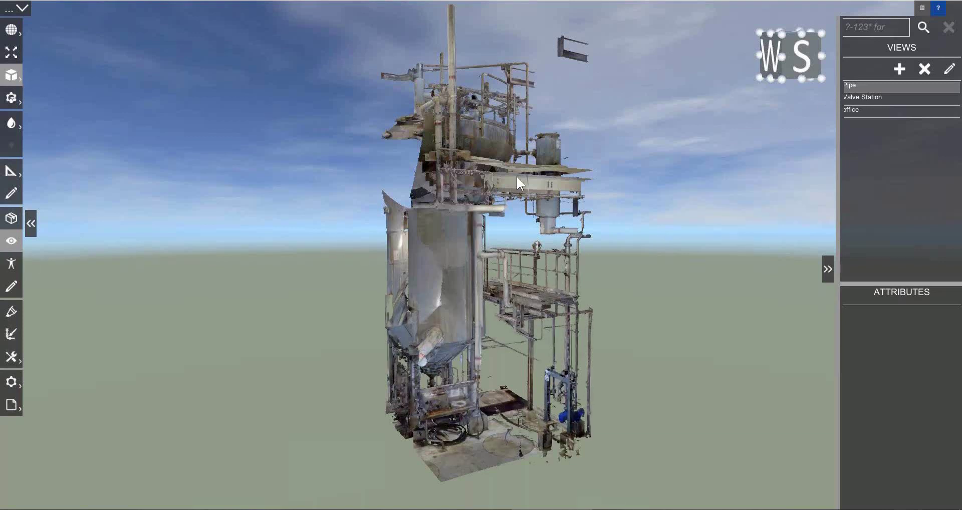
left_click_drag(516, 184, 383, 228)
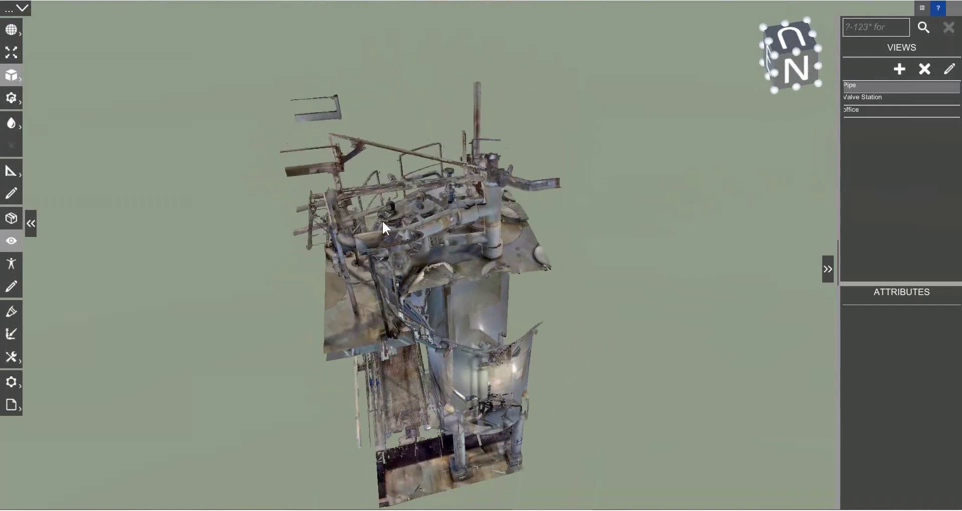
left_click(12, 241)
Start Spraying with a new element and set the radius to 0.075 and the distance to 0.3
scroll(501, 193, "up", 3)
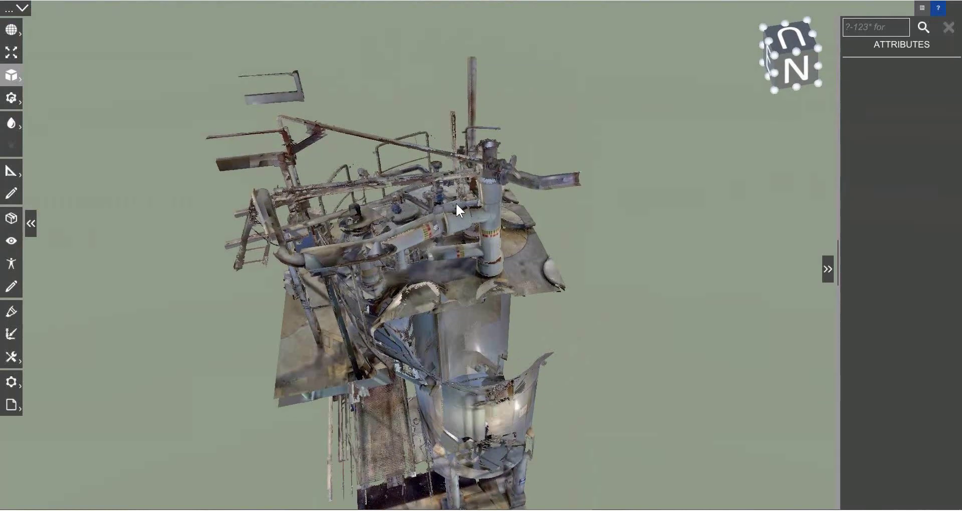
left_click_drag(456, 203, 229, 198)
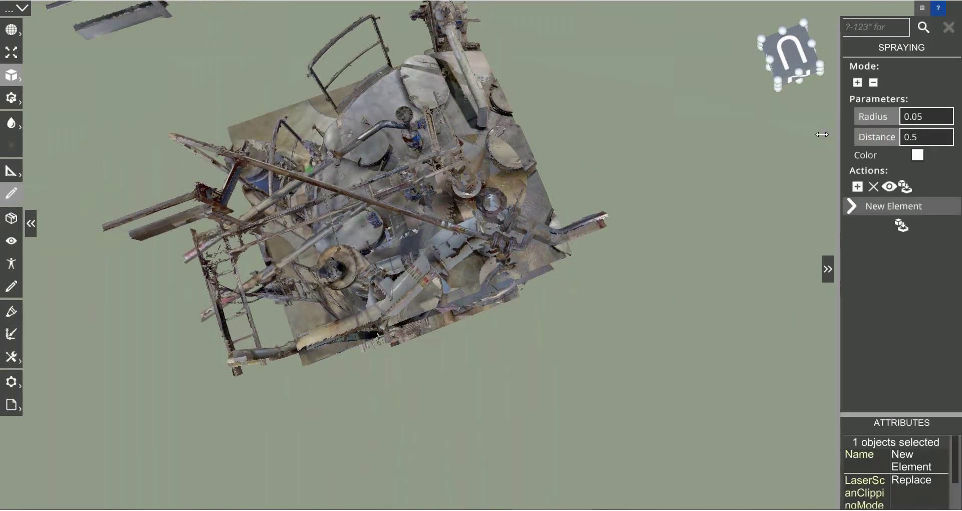
left_click(884, 118)
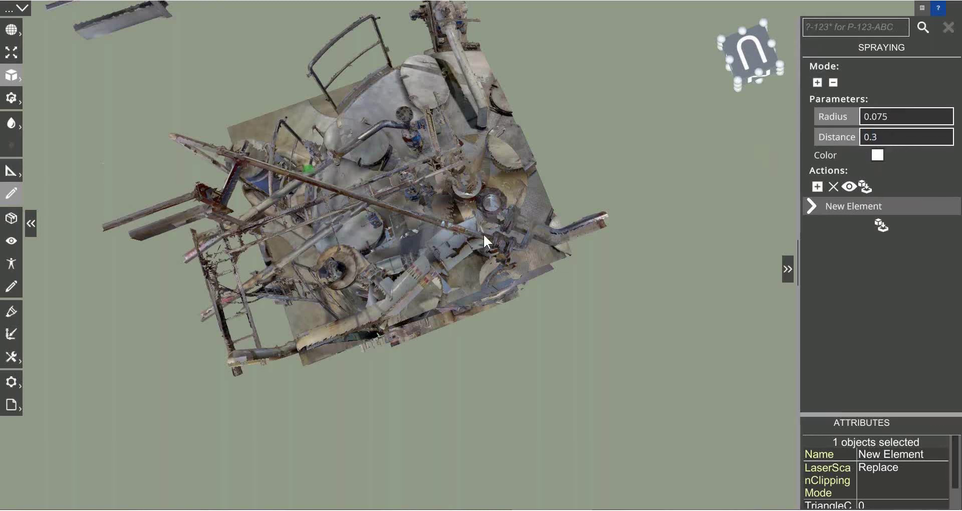
Spray the end of the thin overhead pipe and its valve in AddRange mode, with the spray color set to blue
scroll(486, 255, "up", 3)
mouse_move(504, 269)
middle_mouse_down()
mouse_move(506, 209)
mouse_move(487, 250)
middle_mouse_up()
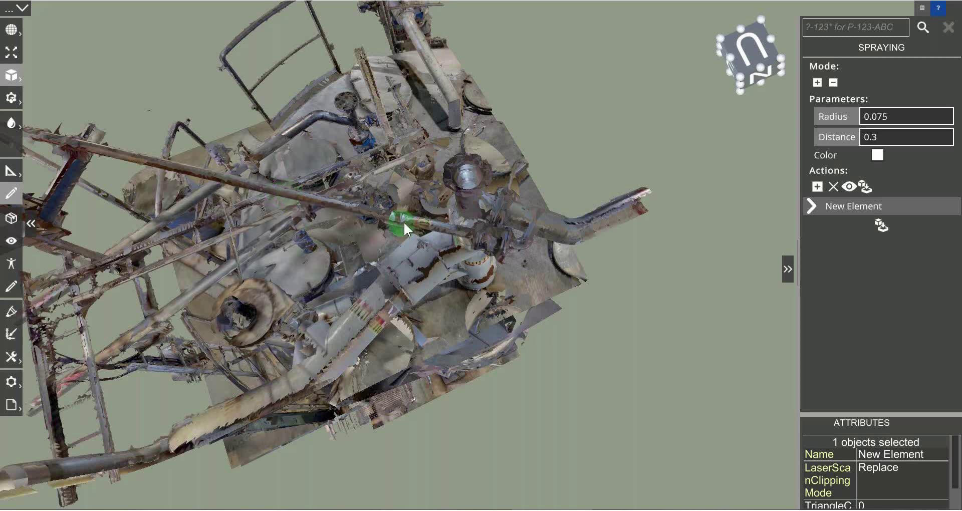
key("shift")
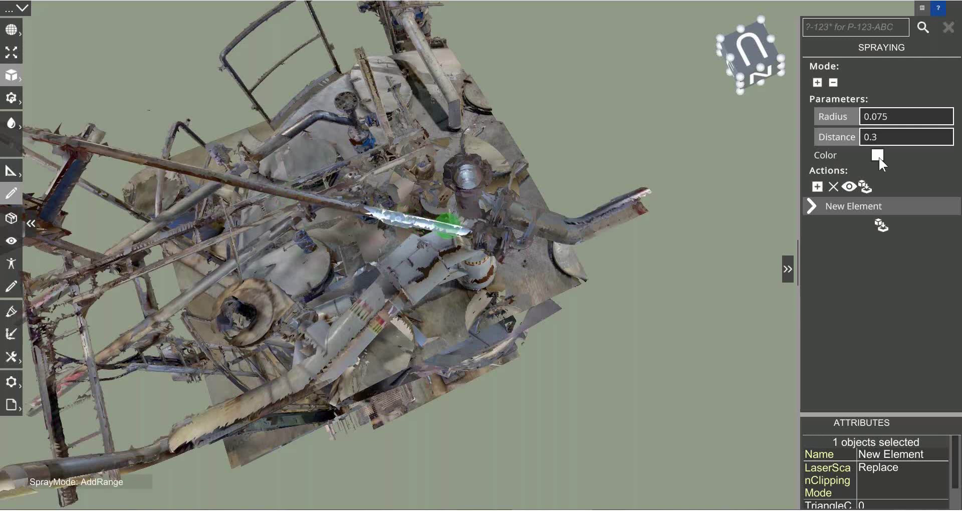
left_click(877, 156)
left_click(452, 226)
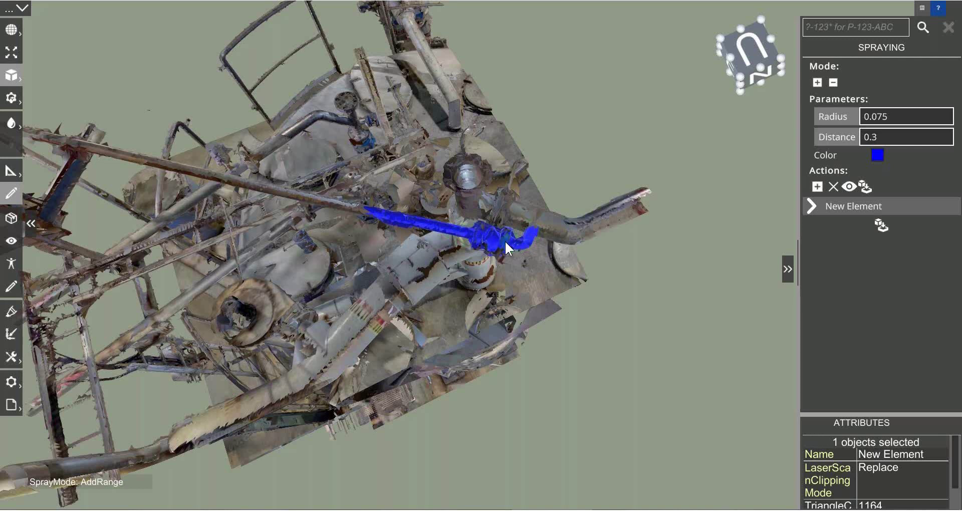
Extend the blue spray along the straight overhead pipe from the valve section towards the brown steel bracket
left_click_drag(348, 206, 326, 202)
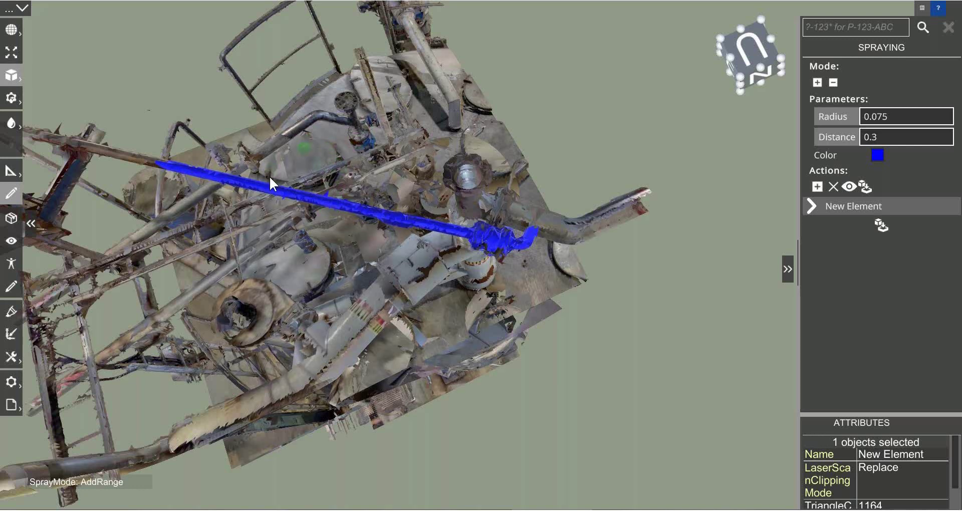
left_click(151, 159)
middle_click_drag(151, 158, 169, 161)
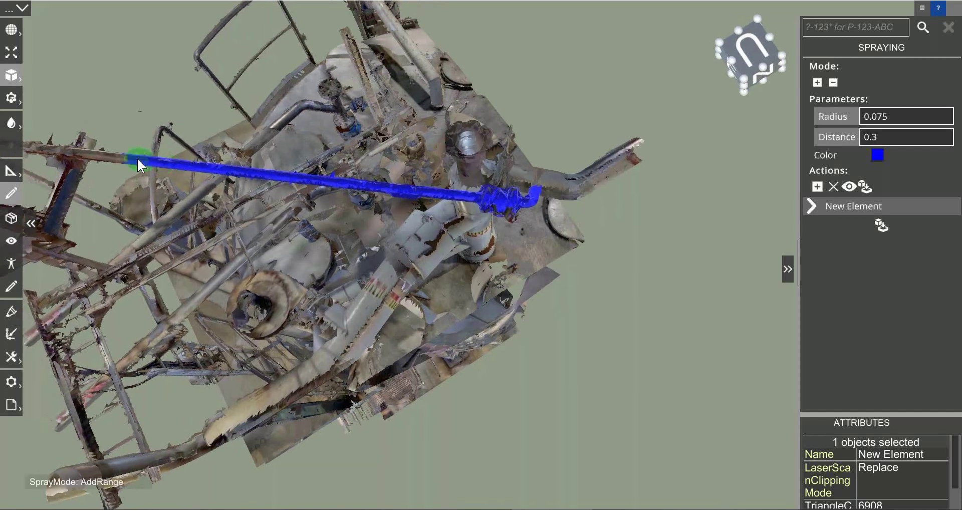
left_click(138, 159)
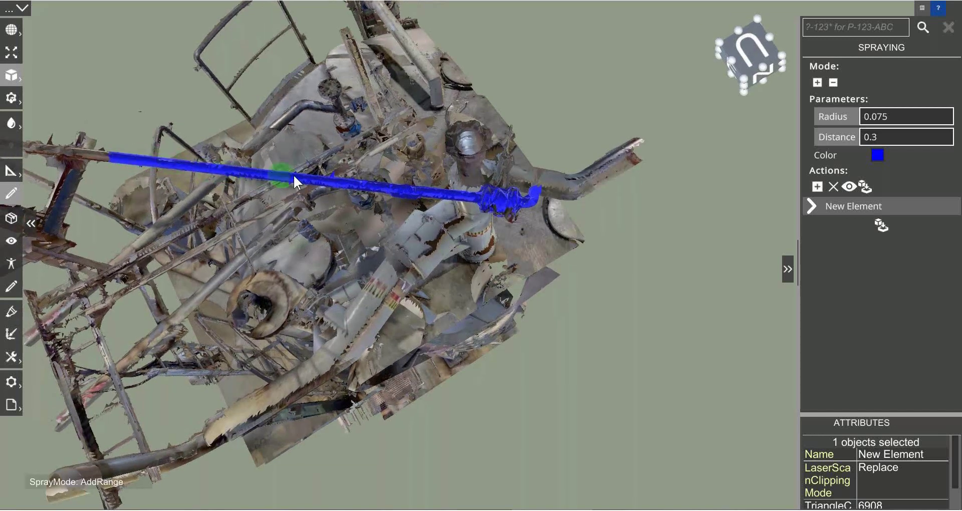
left_click(318, 185)
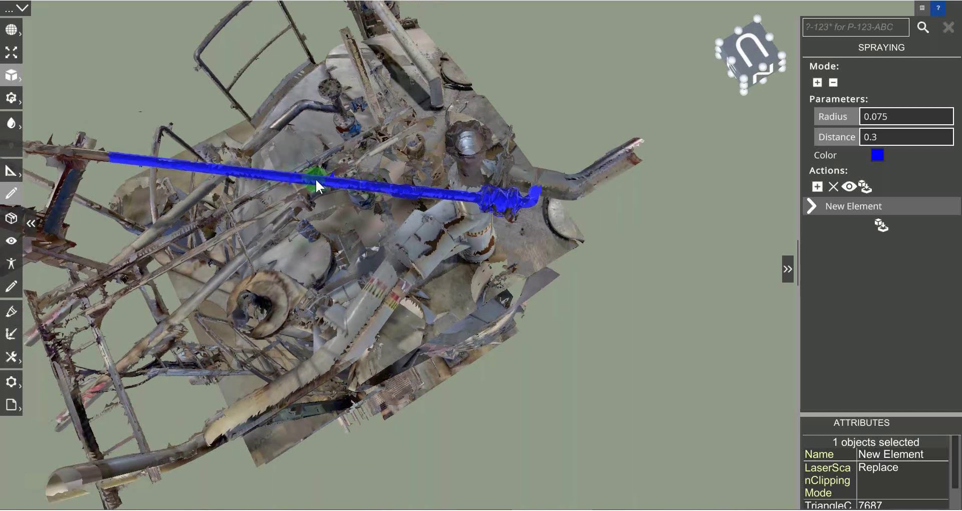
Spray the pipe past the bracket, around its elbow and down to the floor opening beside the blue vessel
mouse_move(315, 179)
middle_mouse_down()
mouse_move(556, 223)
mouse_move(615, 195)
mouse_move(550, 225)
mouse_move(473, 287)
mouse_move(554, 212)
mouse_move(590, 209)
mouse_move(614, 185)
middle_mouse_up()
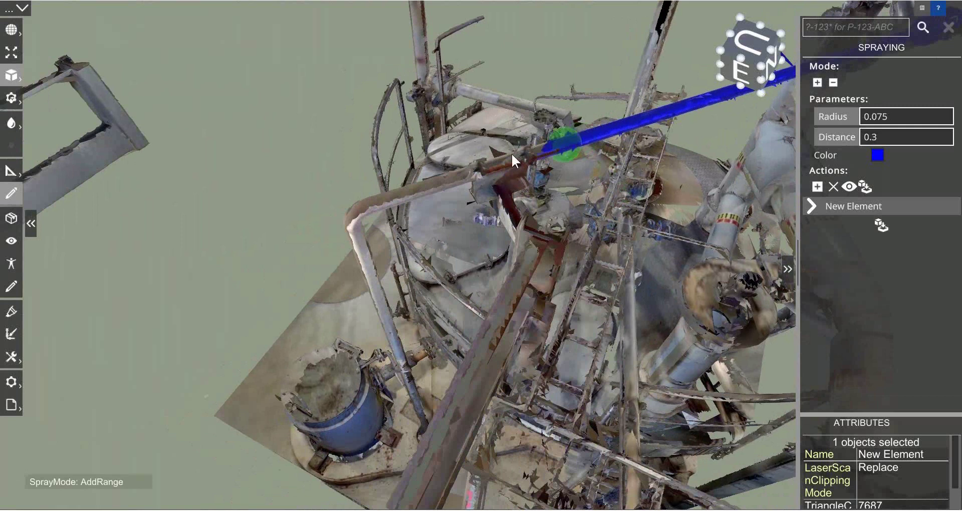
mouse_move(511, 153)
left_mouse_down()
mouse_move(353, 214)
mouse_move(367, 276)
left_mouse_up()
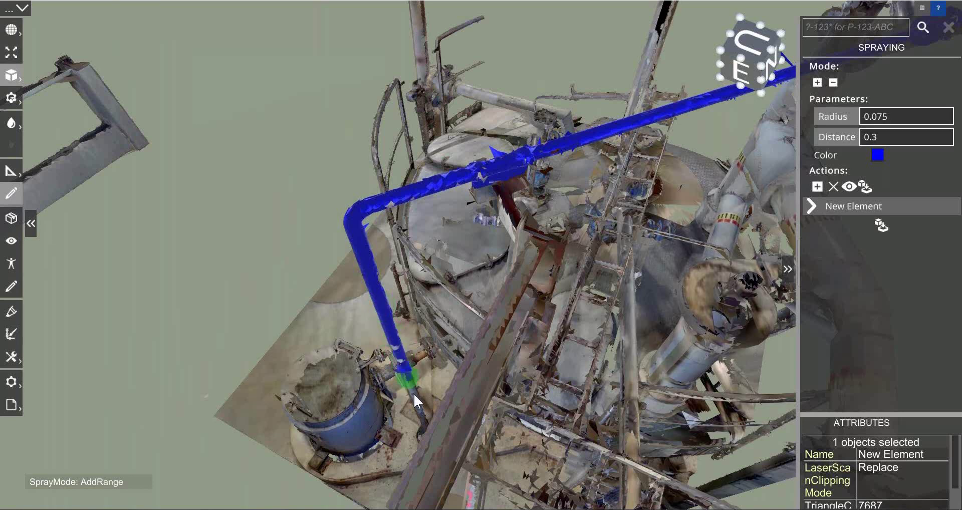
left_click_drag(422, 416, 417, 431)
middle_click_drag(417, 430, 484, 447)
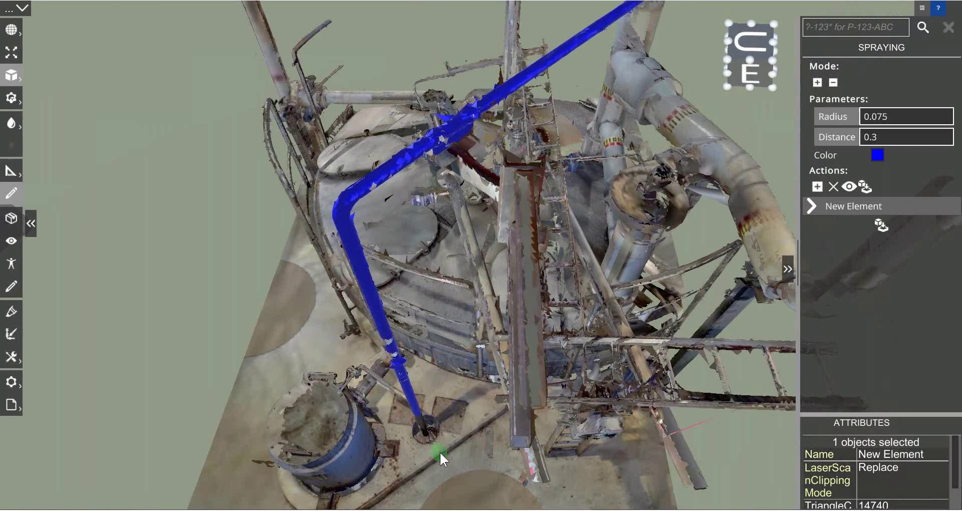
scroll(432, 449, "up", 4)
scroll(429, 446, "up", 3)
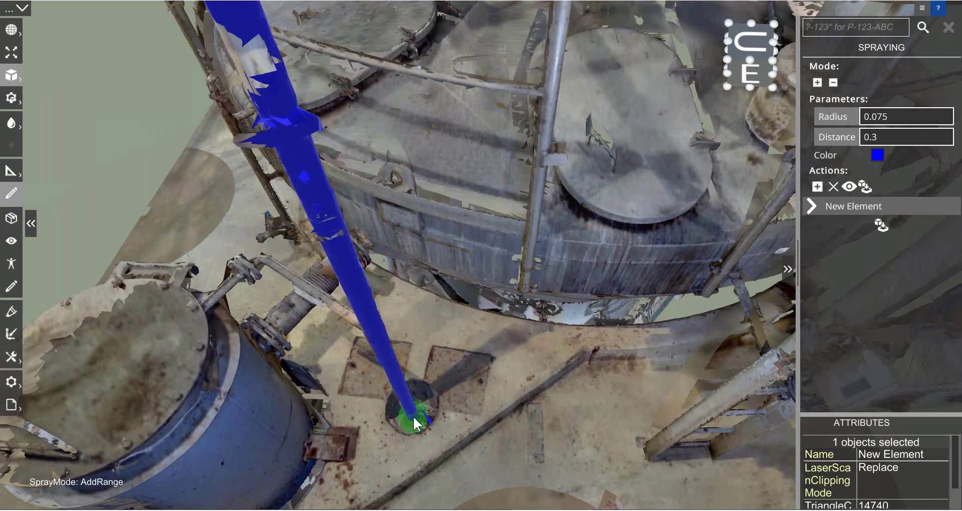
left_click_drag(413, 418, 417, 424)
Spray the pipe's continuation beneath the platform, covering the vertical drop, the bends and the long run past the large vessel pipe
mouse_move(476, 465)
middle_mouse_down()
mouse_move(484, 291)
mouse_move(517, 267)
middle_mouse_up()
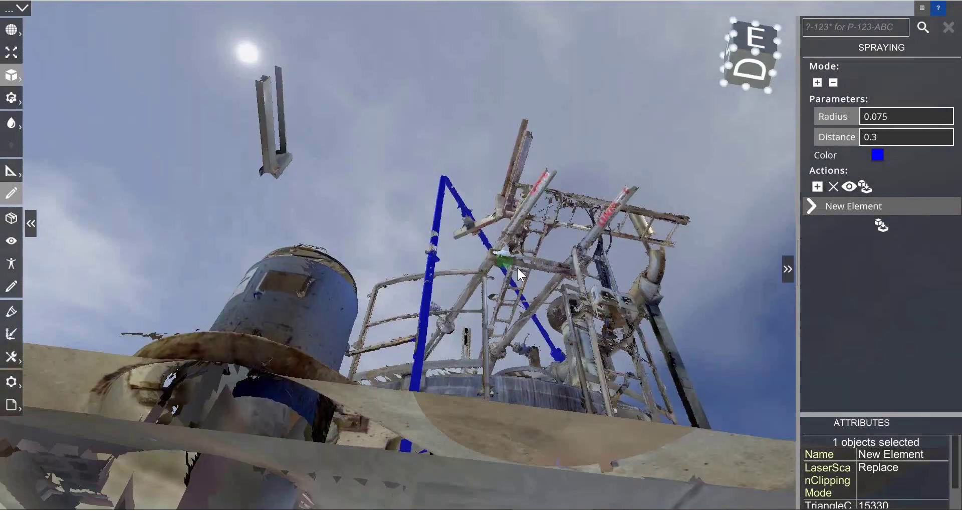
scroll(496, 351, "up", 8)
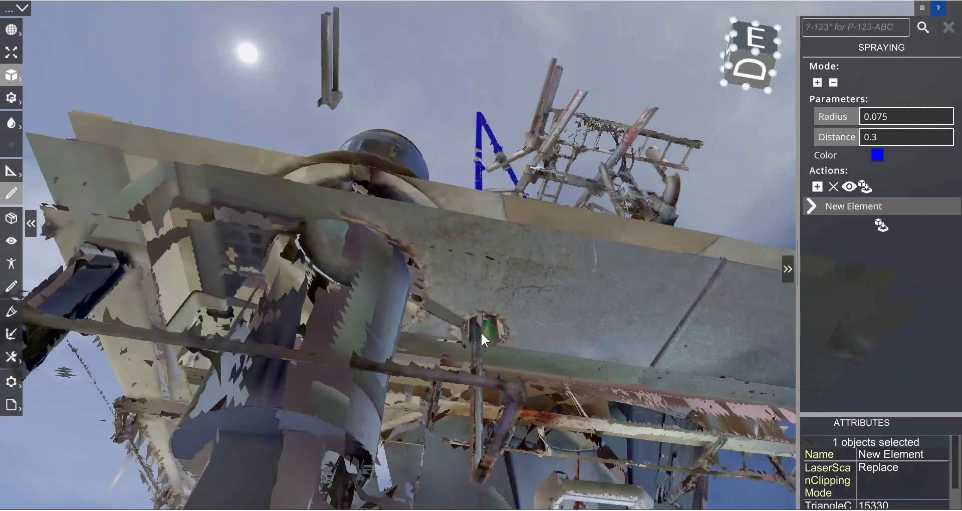
left_click_drag(480, 332, 474, 427)
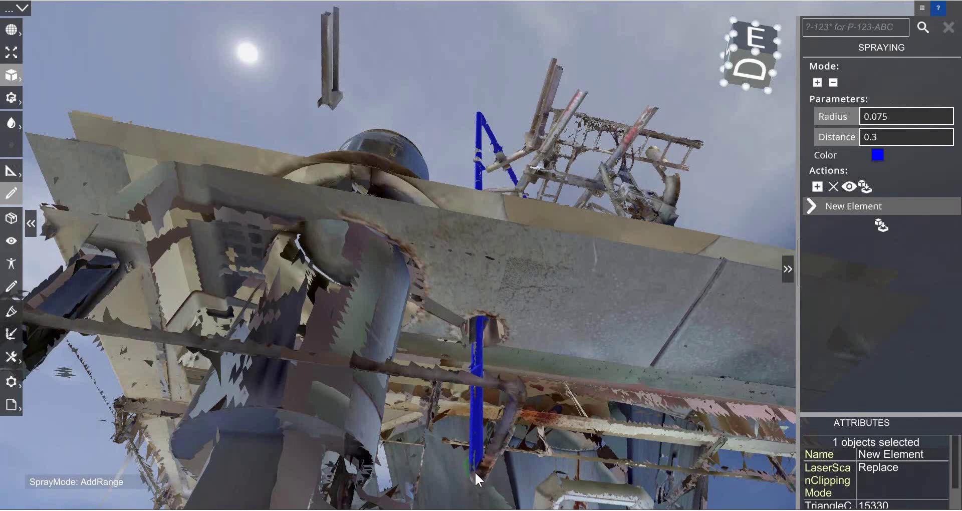
mouse_move(475, 471)
left_mouse_down()
mouse_move(489, 461)
mouse_move(511, 399)
mouse_move(490, 379)
mouse_move(311, 355)
left_mouse_up()
mouse_move(248, 342)
left_mouse_down()
mouse_move(410, 377)
mouse_move(386, 366)
mouse_move(44, 319)
left_mouse_up()
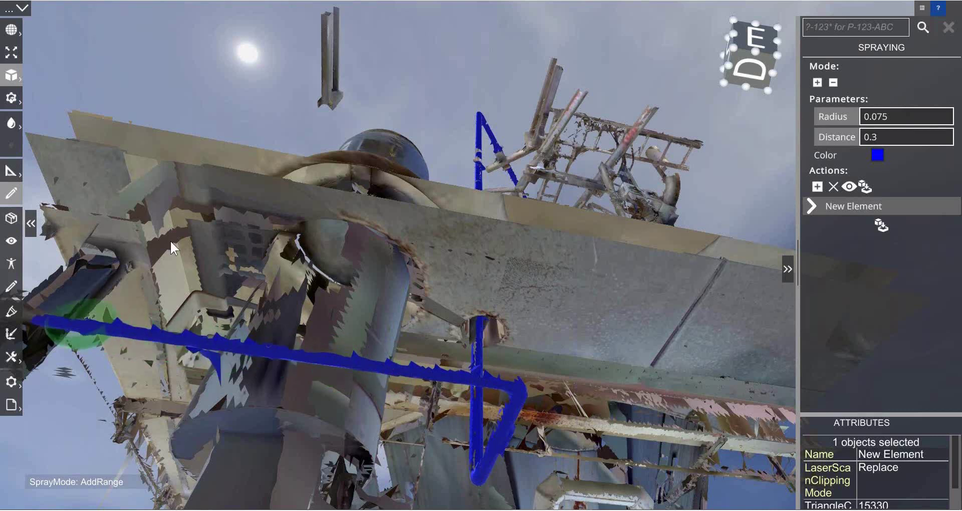
Spray the elbow at the end of the run below the platform and the downward pipe past the white insulated pipe
middle_click_drag(207, 287, 323, 345)
middle_click_drag(383, 306, 429, 255)
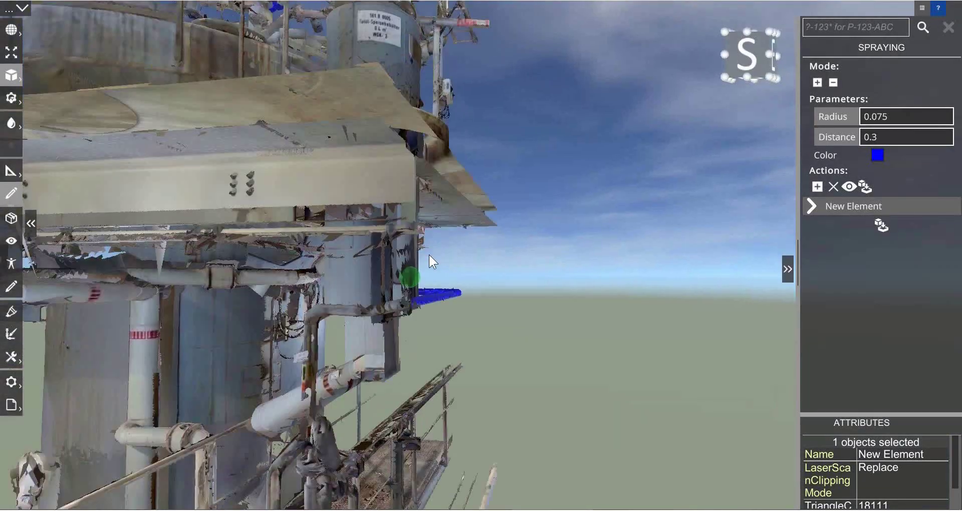
mouse_move(442, 268)
left_mouse_down()
mouse_move(365, 269)
mouse_move(347, 316)
mouse_move(349, 345)
left_mouse_up()
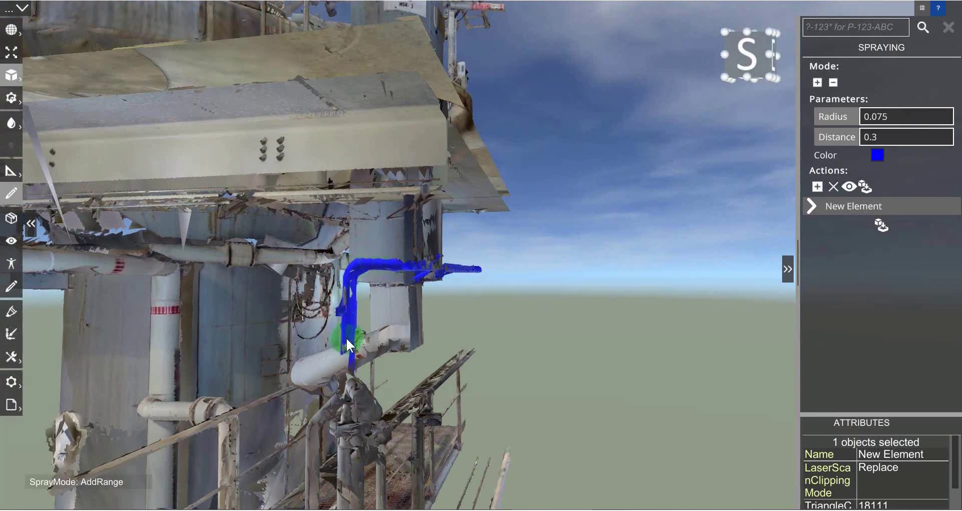
middle_click_drag(329, 390, 451, 368)
scroll(658, 310, "up", 3)
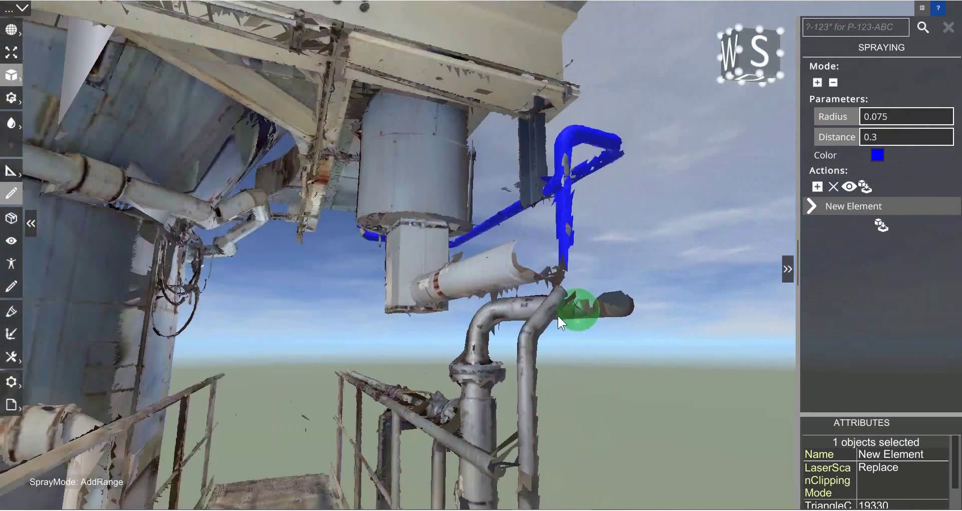
mouse_move(545, 314)
left_mouse_down()
mouse_move(519, 410)
mouse_move(536, 475)
left_mouse_up()
Continue spraying the vertical pipe downwards past the grated walkway
mouse_move(542, 446)
middle_mouse_down()
mouse_move(434, 425)
mouse_move(409, 373)
mouse_move(474, 287)
mouse_move(513, 258)
middle_mouse_up()
left_click_drag(486, 87, 489, 134)
left_click_drag(484, 201, 484, 231, "shift")
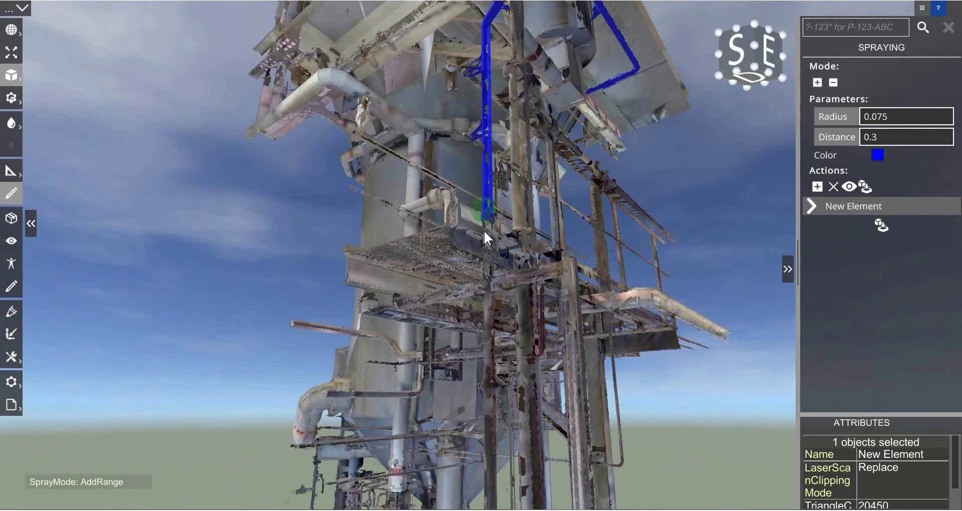
mouse_move(483, 272)
left_mouse_down("shift")
mouse_move(486, 468)
mouse_move(487, 422)
left_mouse_up("shift")
Spray the lower part of the vertical pipe, including its flanges, down to just above the blue pump
middle_click_drag(487, 422, 505, 114)
mouse_move(505, 115)
left_mouse_down()
mouse_move(505, 190)
mouse_move(587, 322)
mouse_move(551, 230)
mouse_move(521, 196)
mouse_move(517, 226)
left_mouse_up()
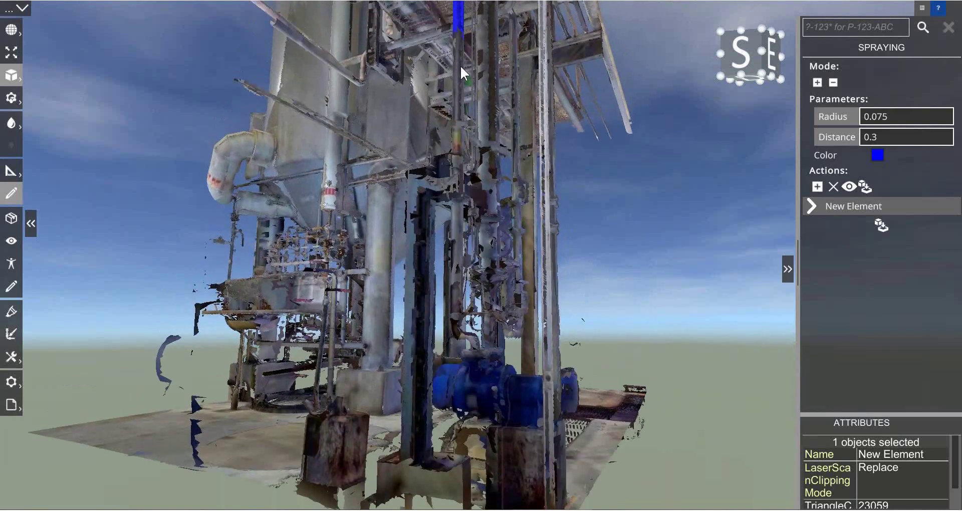
mouse_move(459, 65)
left_mouse_down("shift")
mouse_move(459, 47)
mouse_move(453, 238)
left_mouse_up("shift")
left_click_drag(453, 280, 456, 305, "shift")
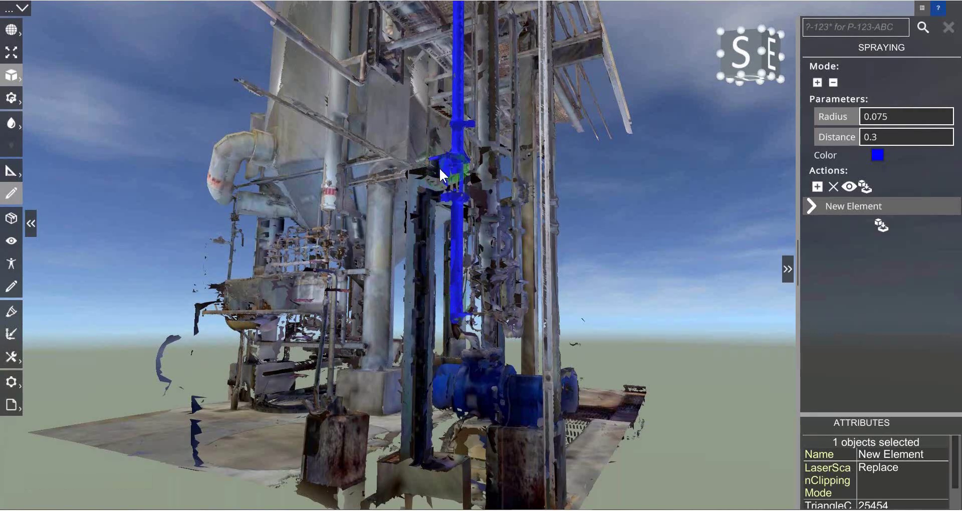
Remove the stray spray beside the pipe at the support frame and spray the lower elbow up to the blue pump's flange
mouse_move(430, 168)
left_mouse_down("ctrl")
mouse_move(438, 186)
mouse_move(405, 182)
left_mouse_up("ctrl")
mouse_move(431, 269)
left_mouse_down()
mouse_move(473, 293)
mouse_move(733, 307)
left_mouse_up()
scroll(386, 333, "up", 3)
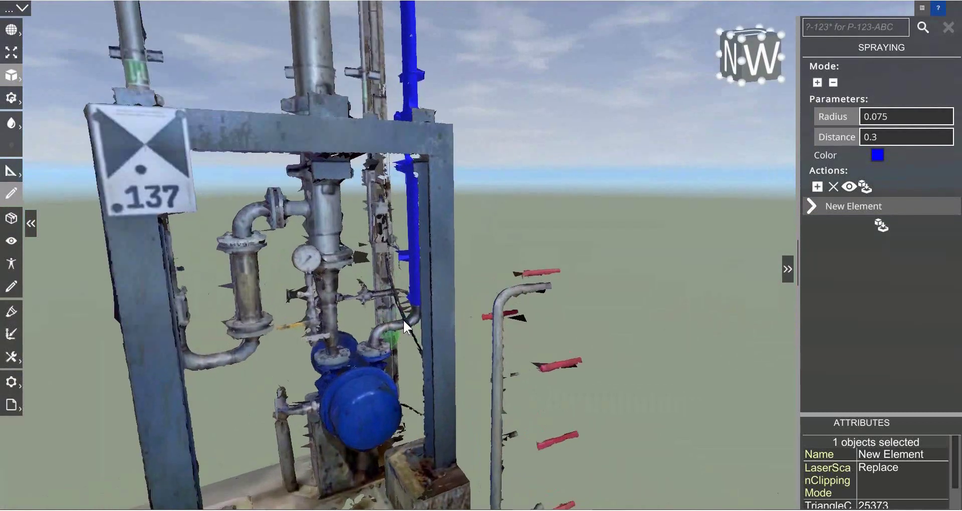
key("shift")
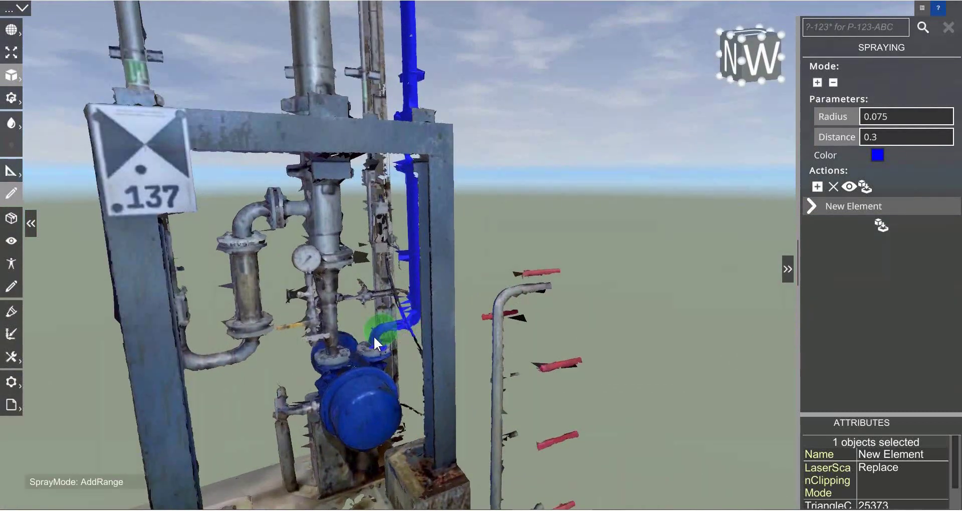
left_click_drag(377, 339, 377, 339, "shift")
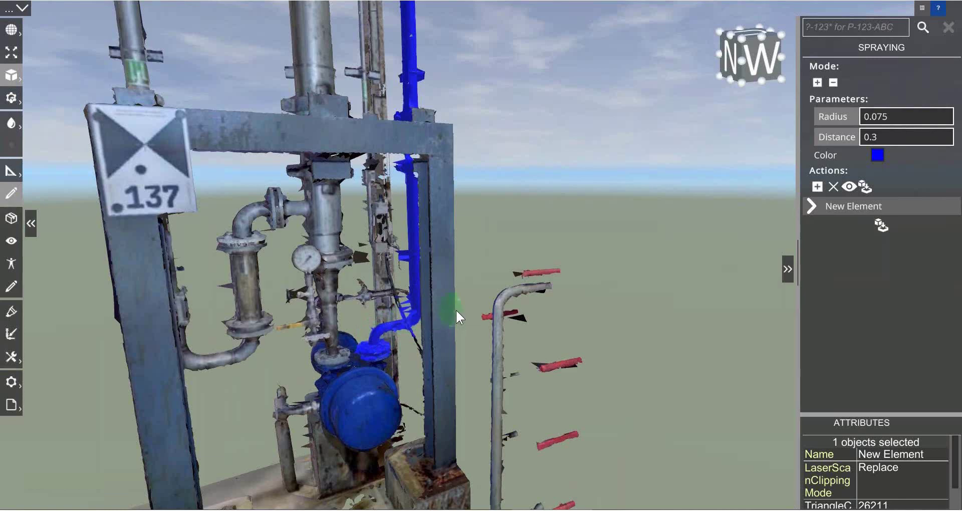
Isolate the sprayed pipe by hiding the rest of the scan, and inspect its full route from several sides
scroll(452, 303, "down", 3)
scroll(452, 304, "down", 4)
left_click_drag(447, 266, 433, 167)
middle_click_drag(433, 167, 428, 232)
right_click_drag(429, 233, 356, 185)
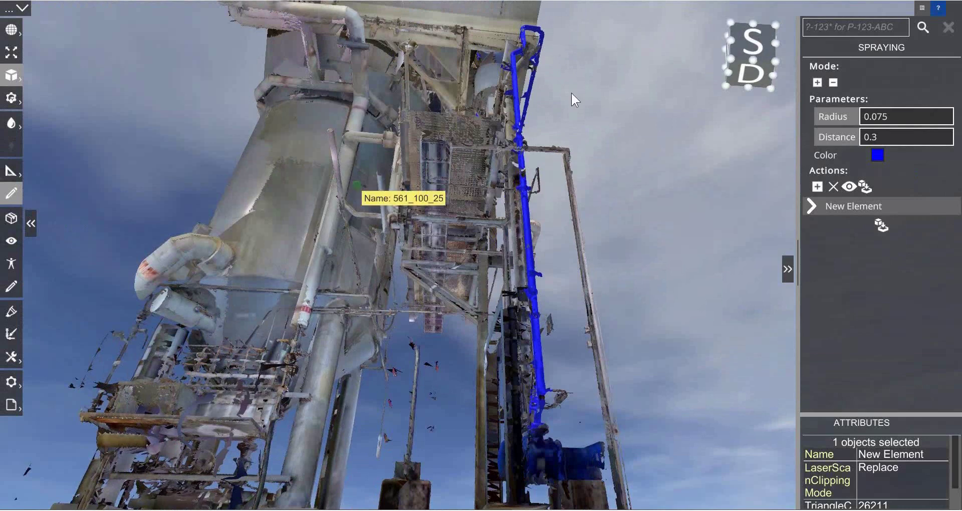
left_click(848, 187)
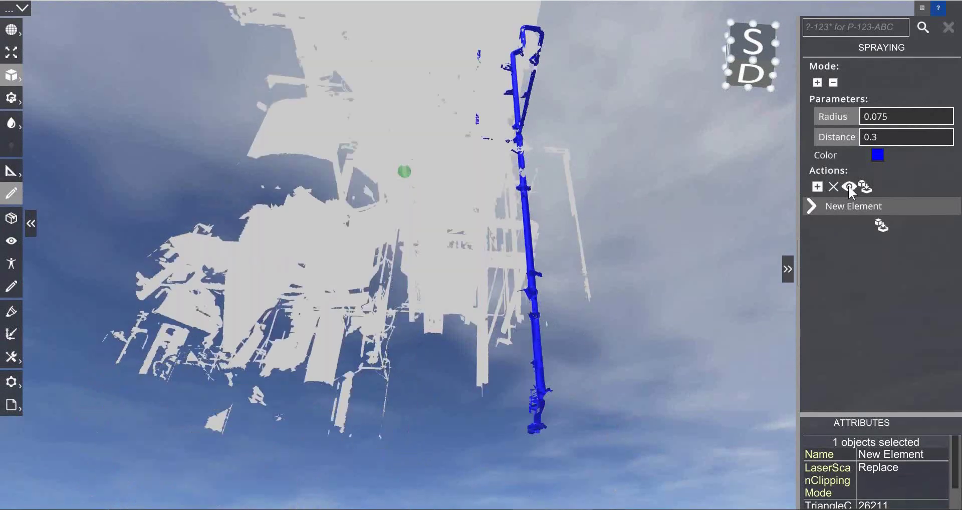
right_click_drag(515, 172, 519, 191)
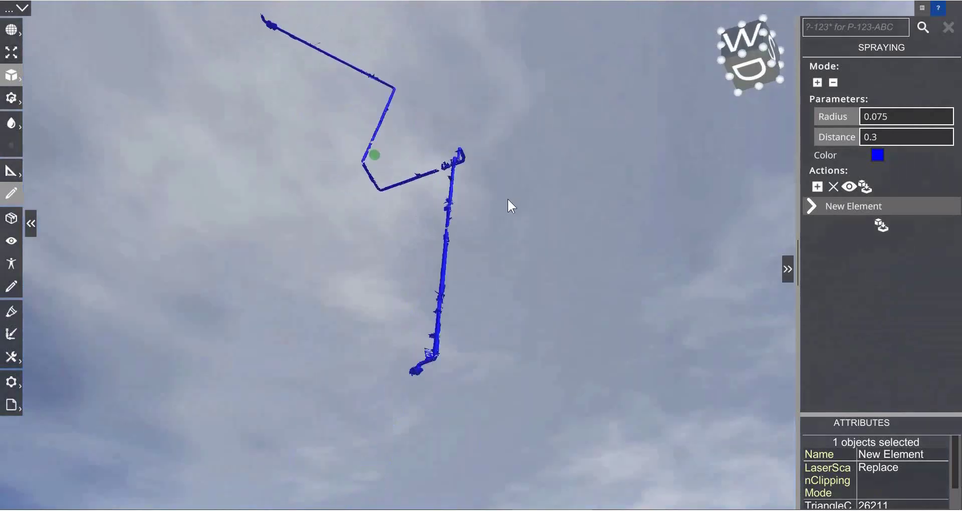
middle_click_drag(507, 199, 466, 228)
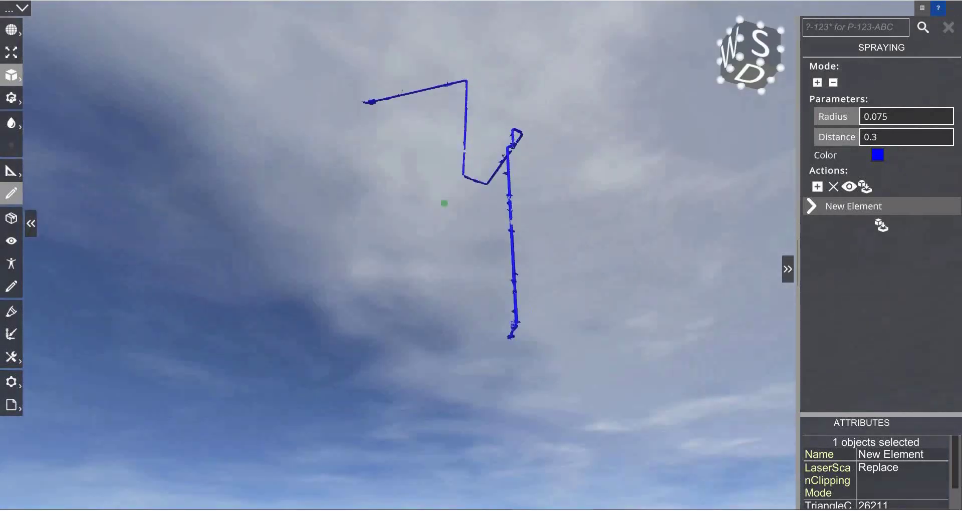
Convert the sprayed element into its own object in the full scan, then select the blue pipe and display its attributes in a wider list
left_click(881, 225)
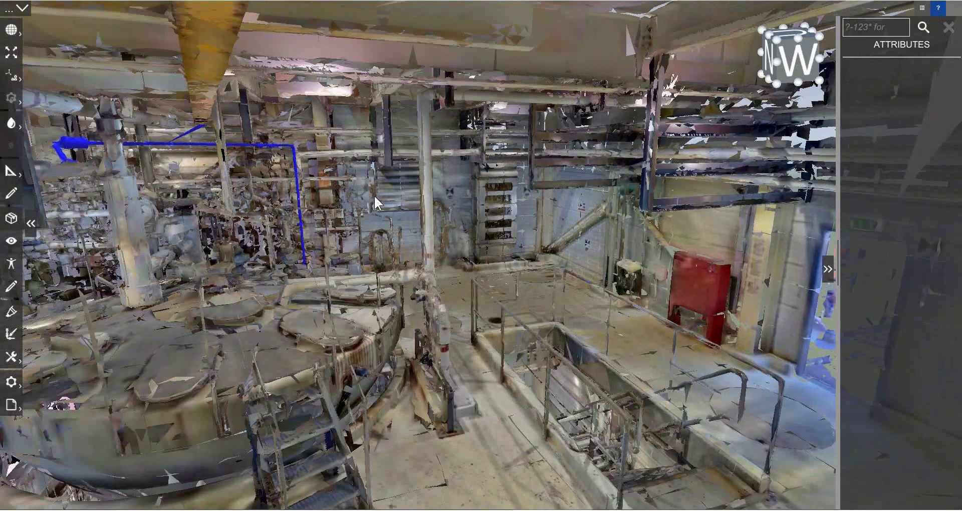
left_click_drag(374, 194, 258, 166)
scroll(257, 164, "up", 5)
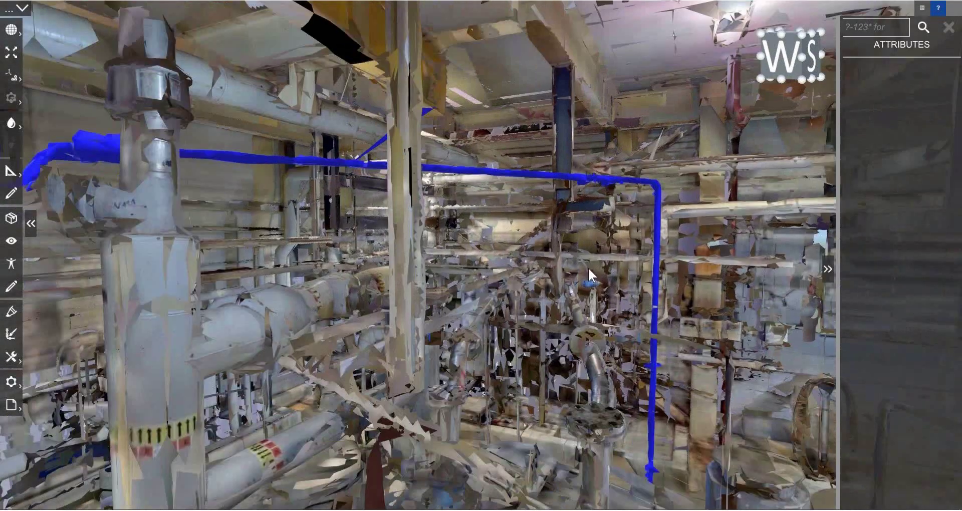
left_click(414, 189)
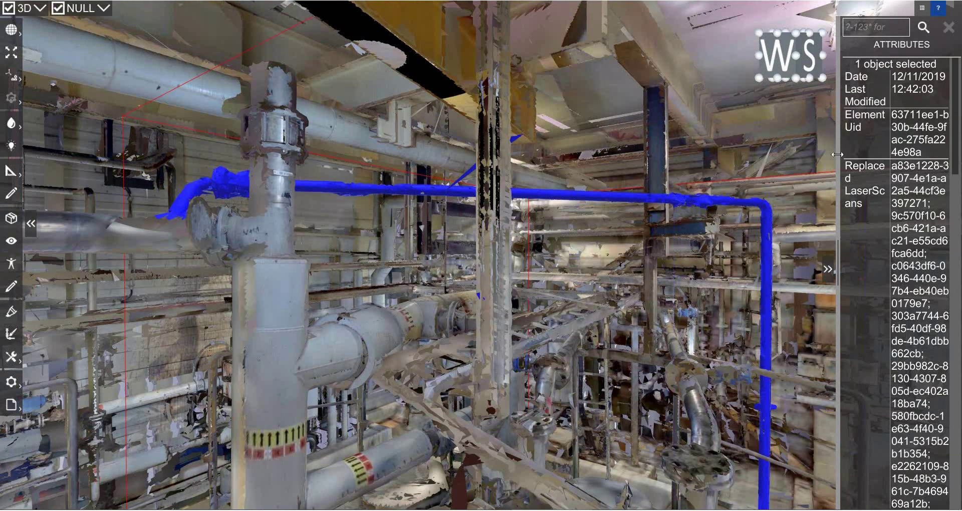
left_click_drag(837, 155, 746, 155)
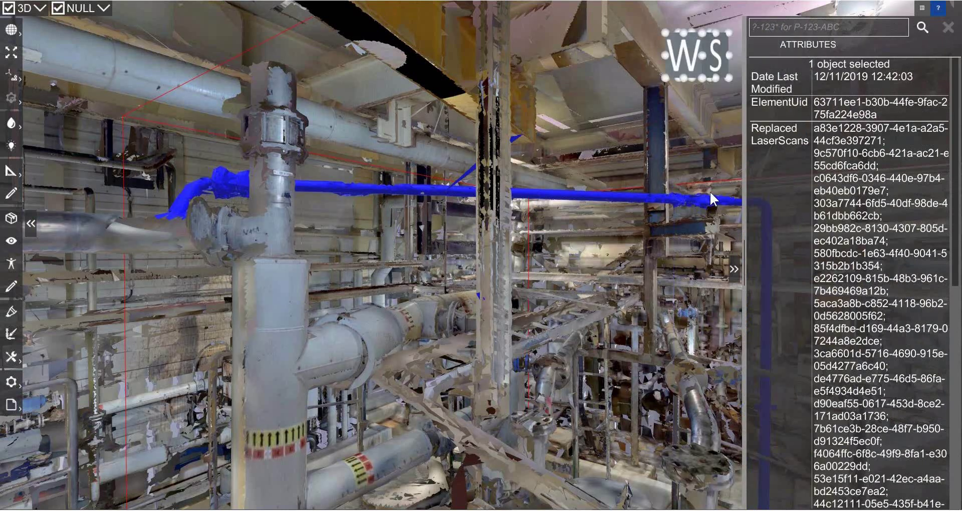
mouse_move(710, 191)
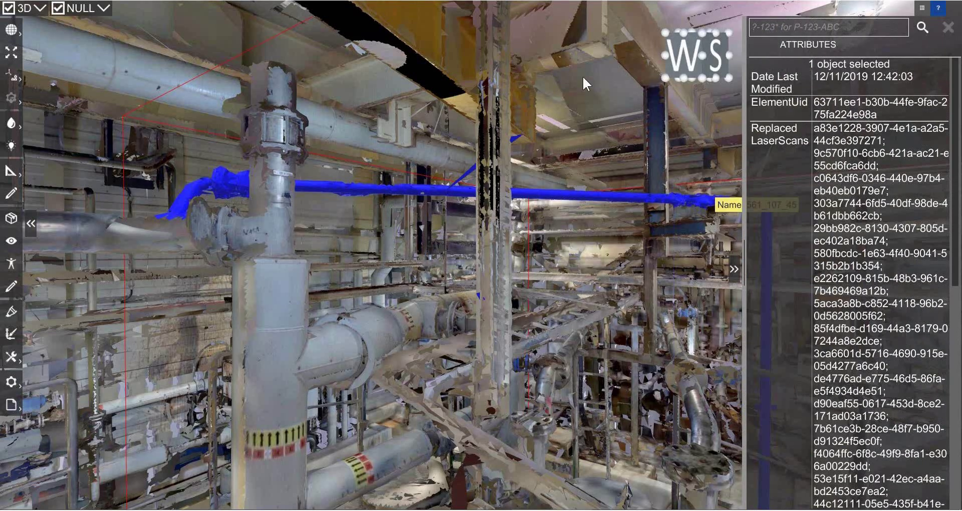
Hide the blue pipe element and select the original laser scan above the tank to view its attributes
left_click(206, 209)
scroll(328, 287, "down", 5)
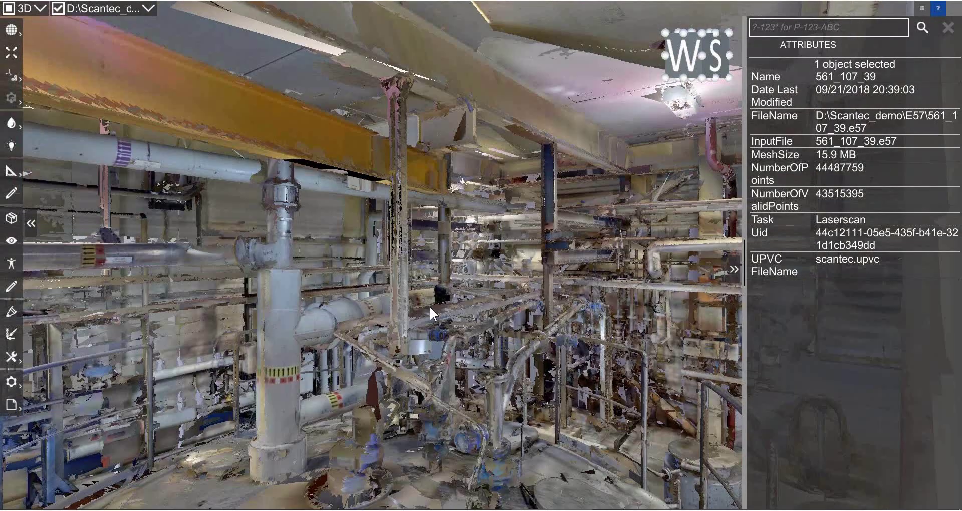
left_click_drag(429, 305, 422, 302)
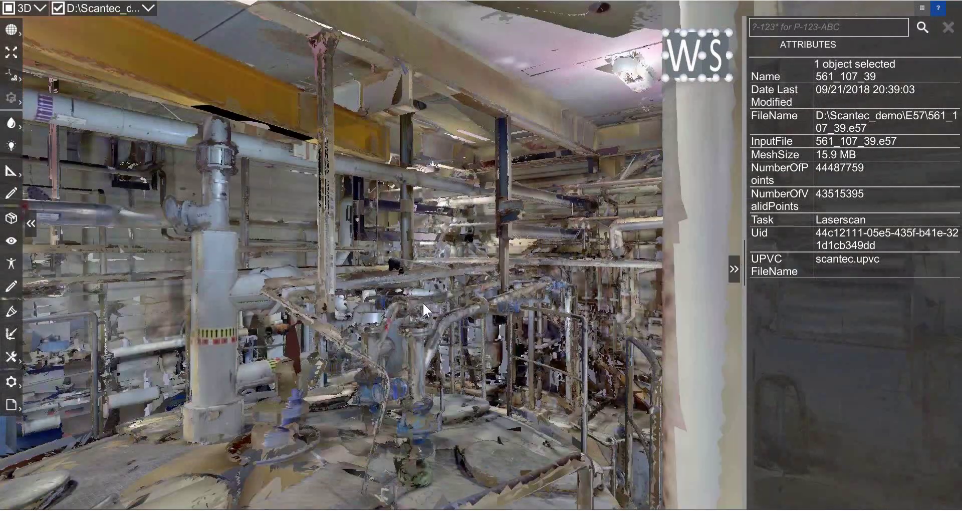
Load the new pipe design from the #_Webinar folder on drive D
left_click(12, 407)
left_click(199, 403)
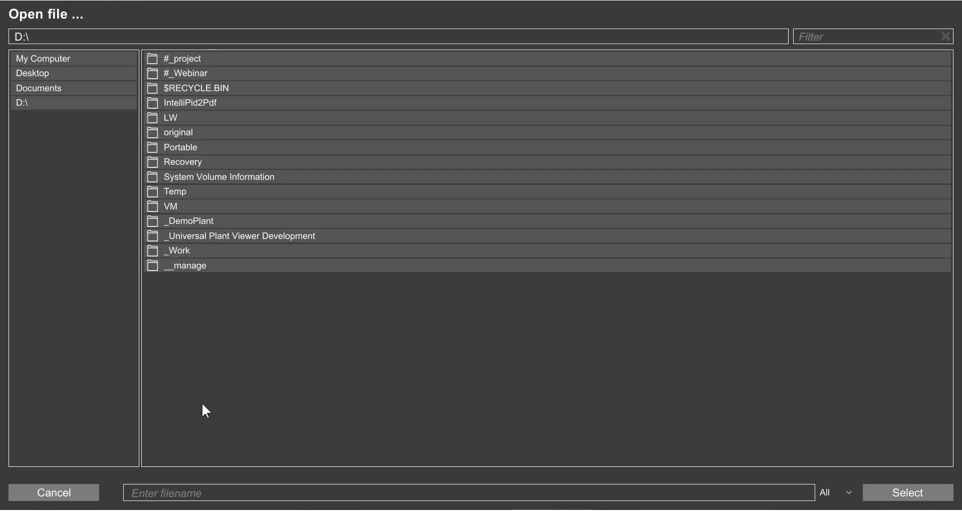
double_click(213, 70)
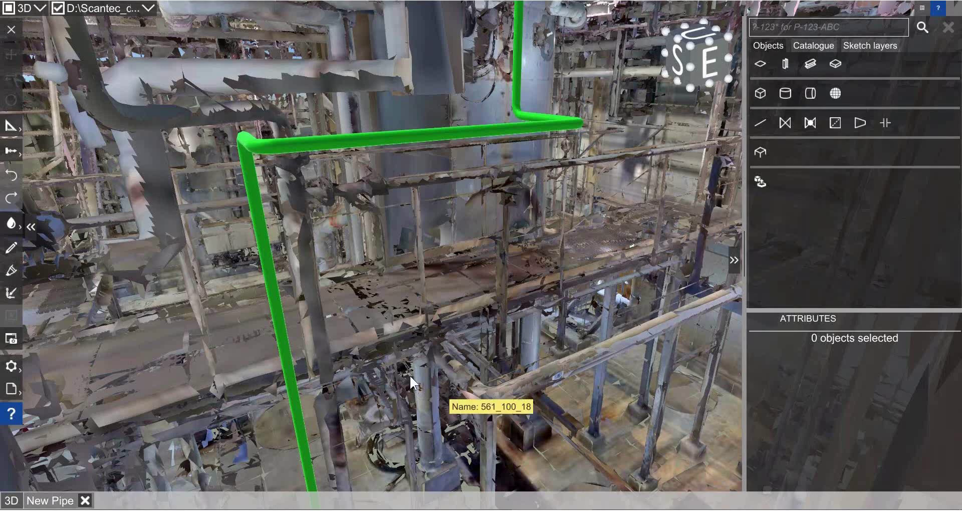
Examine the green new pipe's route through the scan, above the tank and along the grated walkway on the lower level
left_click_drag(409, 374, 290, 146)
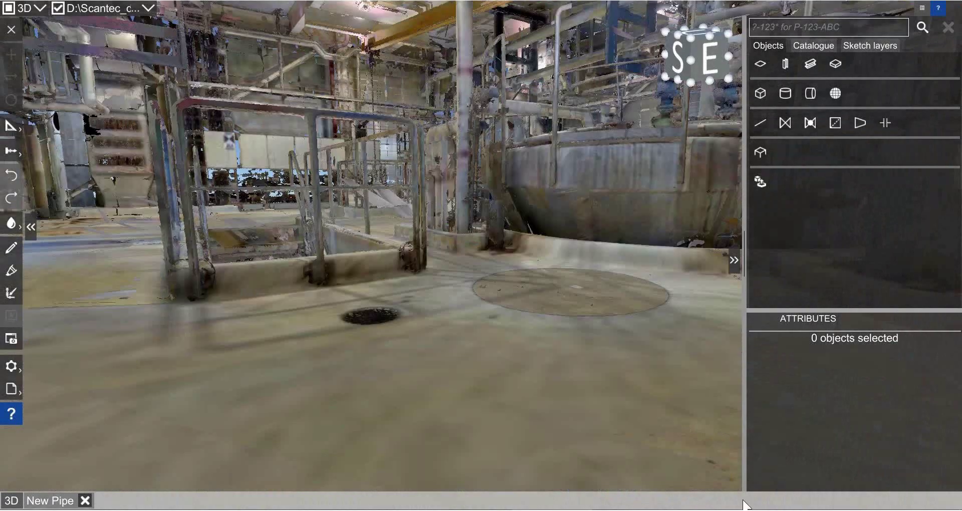
middle_click_drag(743, 499, 402, 305)
middle_click_drag(571, 288, 537, 294)
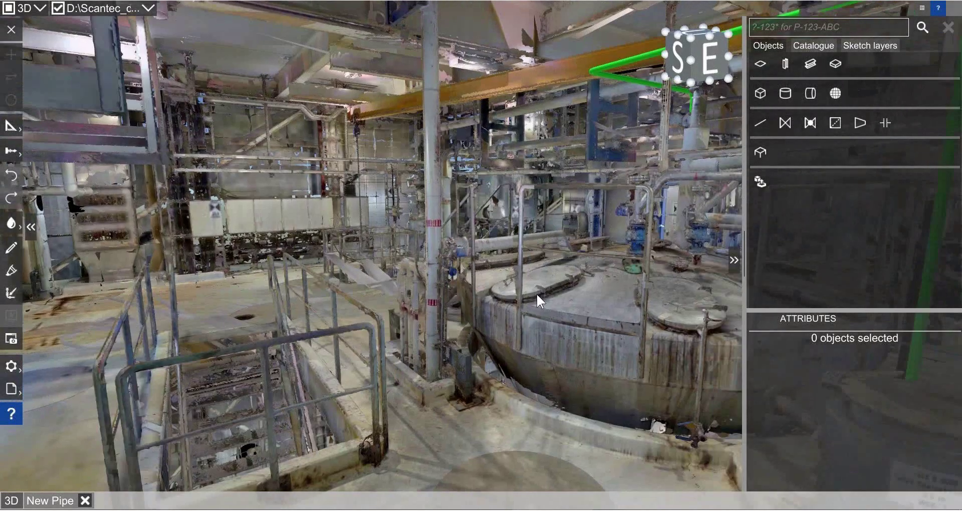
left_click(602, 286)
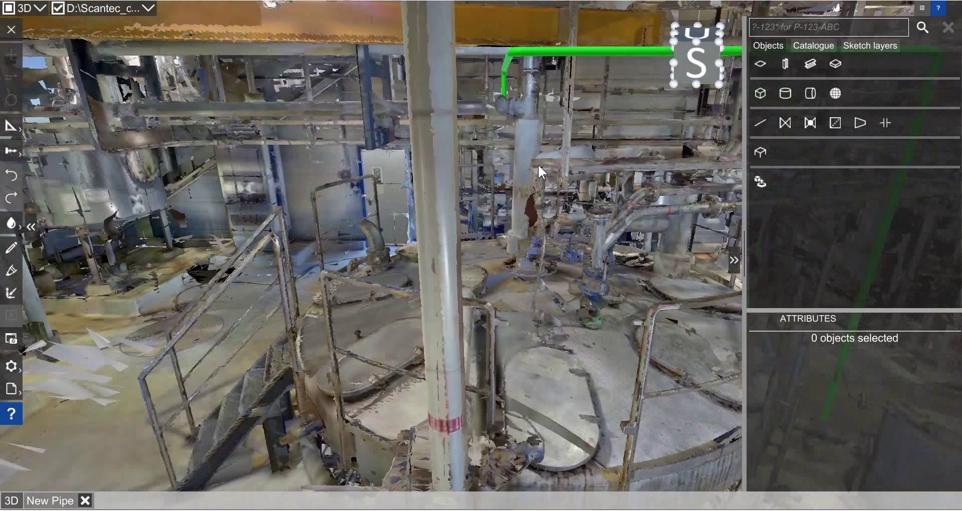
left_click_drag(573, 199, 478, 248)
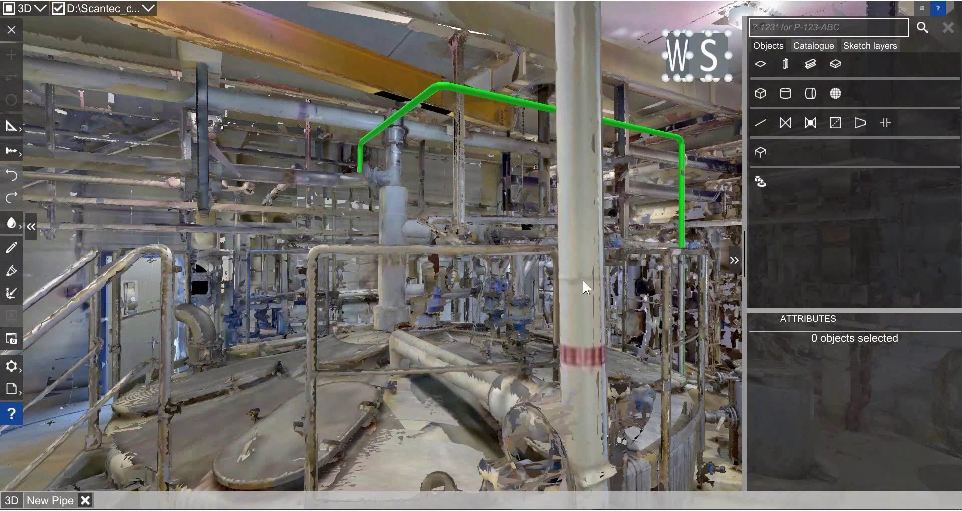
left_click(582, 280)
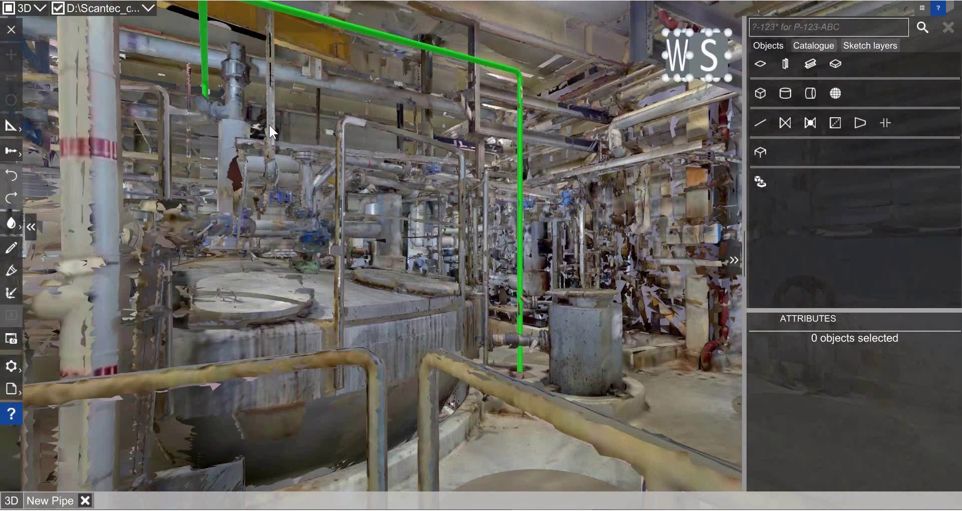
left_click_drag(269, 125, 306, 184)
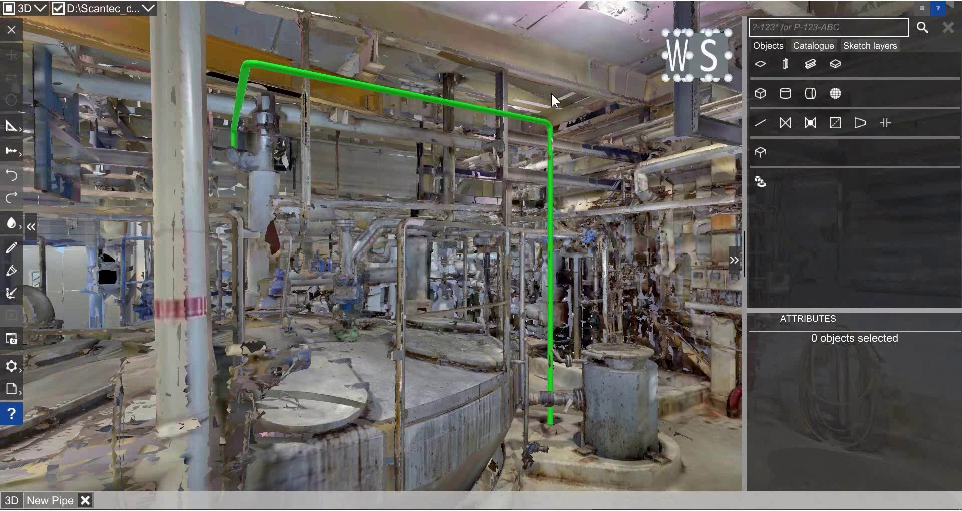
left_click(519, 433)
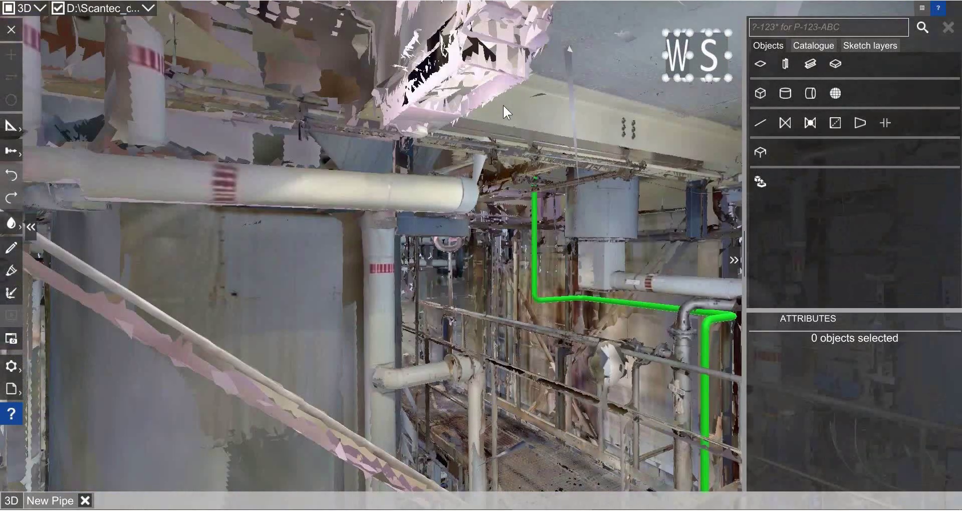
double_click(533, 397)
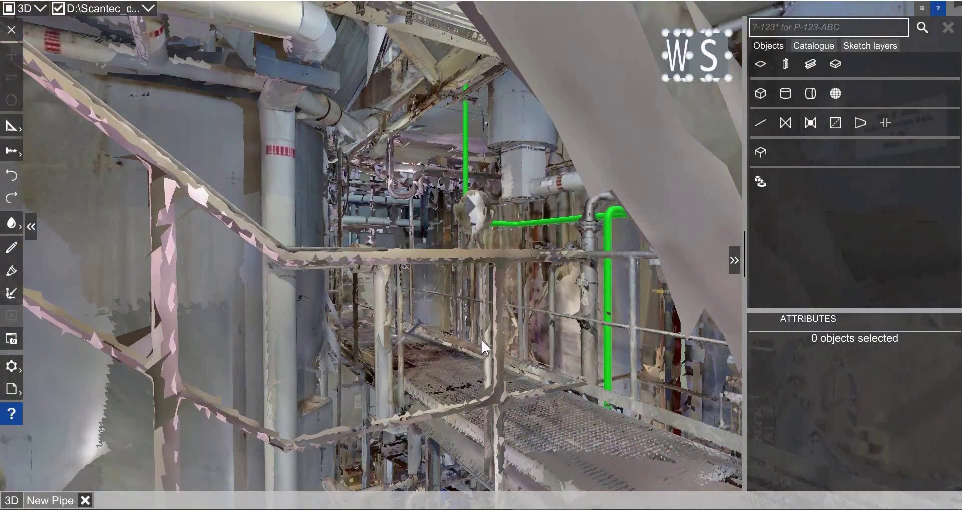
Show the blue existing pipe again together with the green new pipe, from the walkway level up to the tank level
left_click(481, 339)
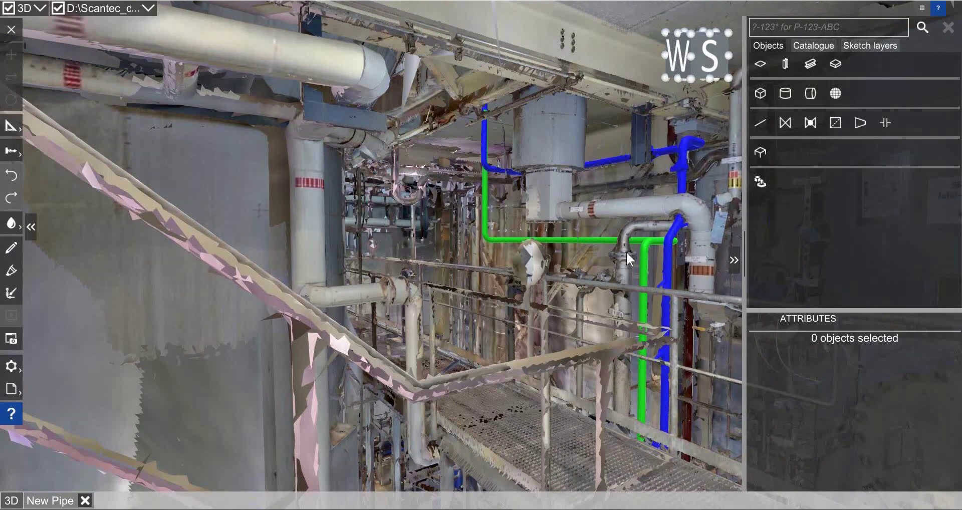
middle_click_drag(445, 88, 531, 428)
left_click(460, 208)
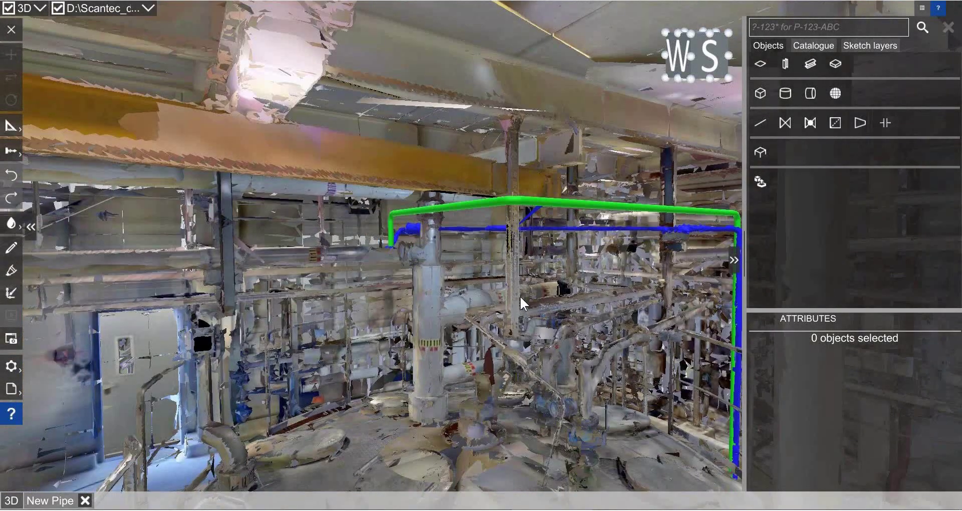
Compare the horizontal runs and vertical drops of the green and blue pipes above the tank from several viewpoints
left_click(519, 296)
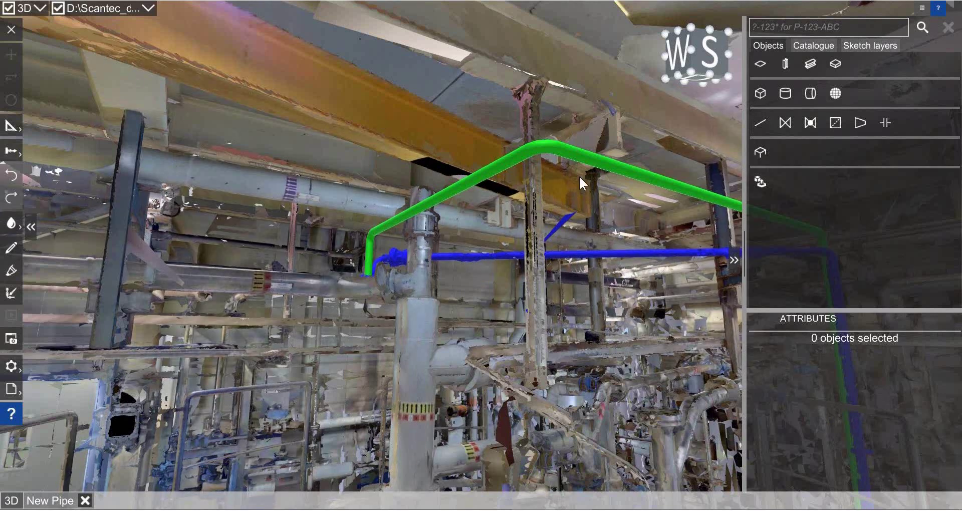
left_click_drag(458, 148, 474, 271)
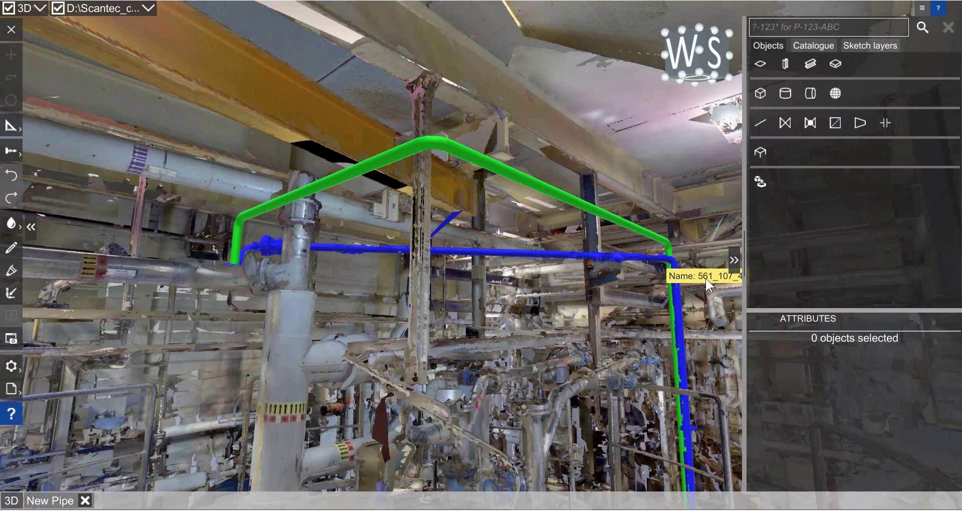
middle_click_drag(505, 344, 491, 331)
middle_click_drag(499, 294, 506, 297)
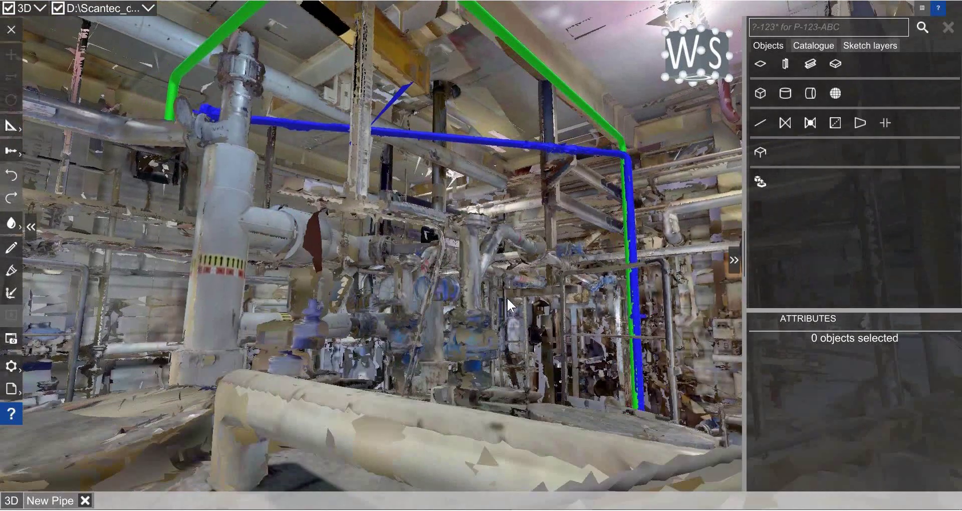
scroll(507, 297, "up", 1)
scroll(488, 269, "up", 2)
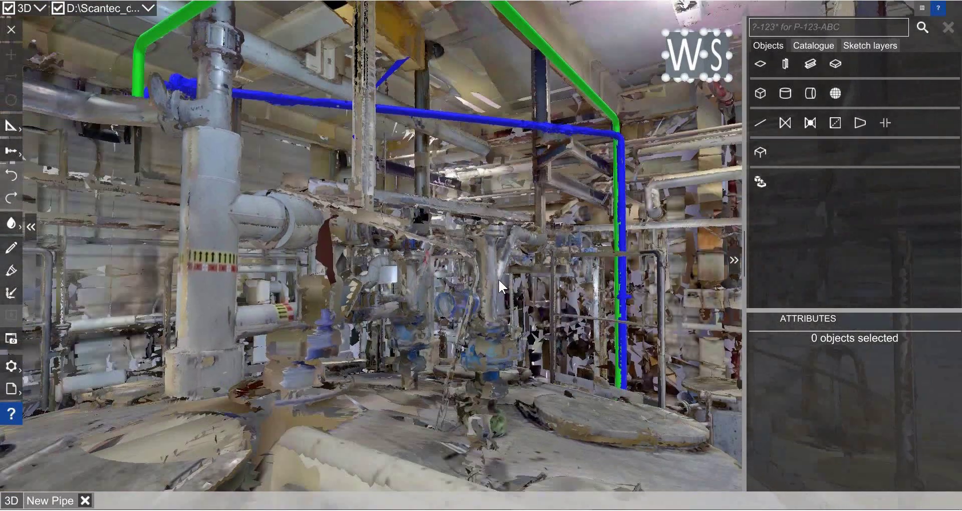
scroll(498, 285, "up", 3)
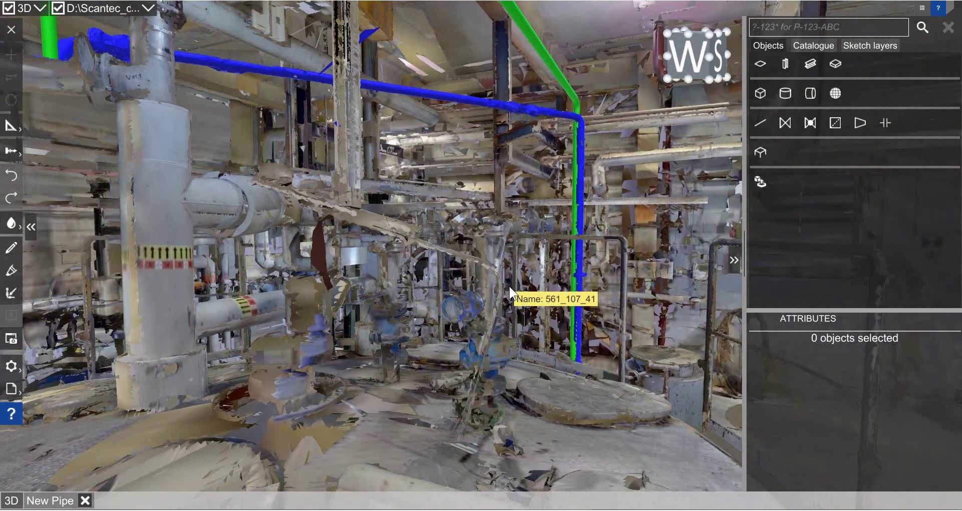